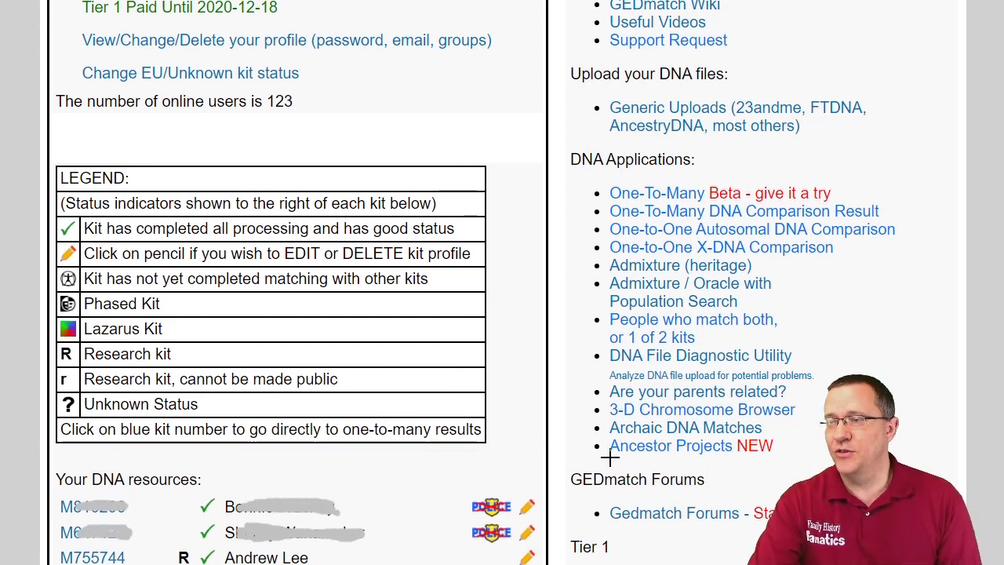
Step: Underline 'Archaic DNA Matches' in the DNA Applications list to highlight the tool
mouse_move(584, 442)
mouse_down()
mouse_move(714, 441)
mouse_move(777, 410)
mouse_move(627, 408)
mouse_move(588, 435)
mouse_up()
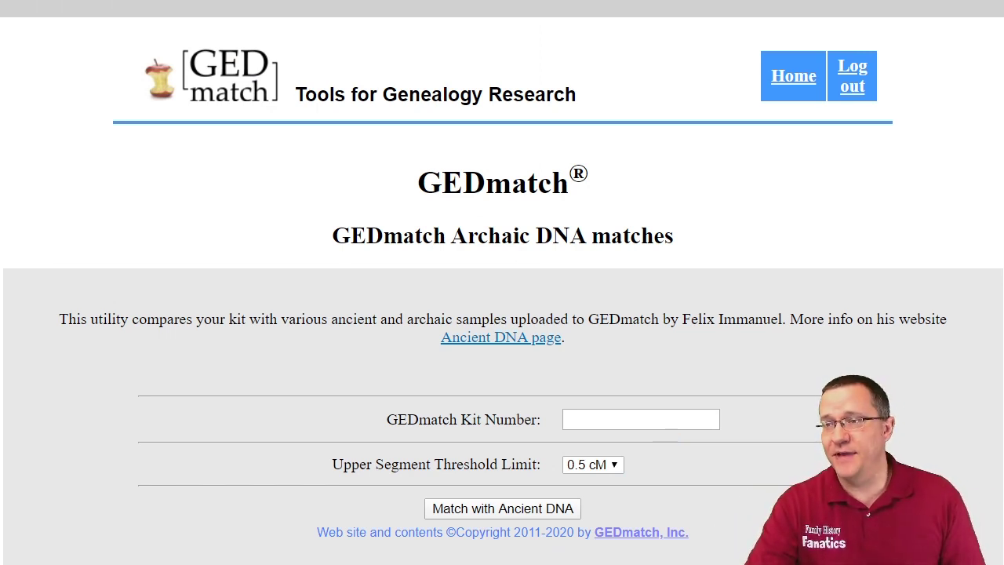
Step: Open the Ancient DNA page and scroll through its table of ancient samples, kit numbers, locations and ages
click(532, 339)
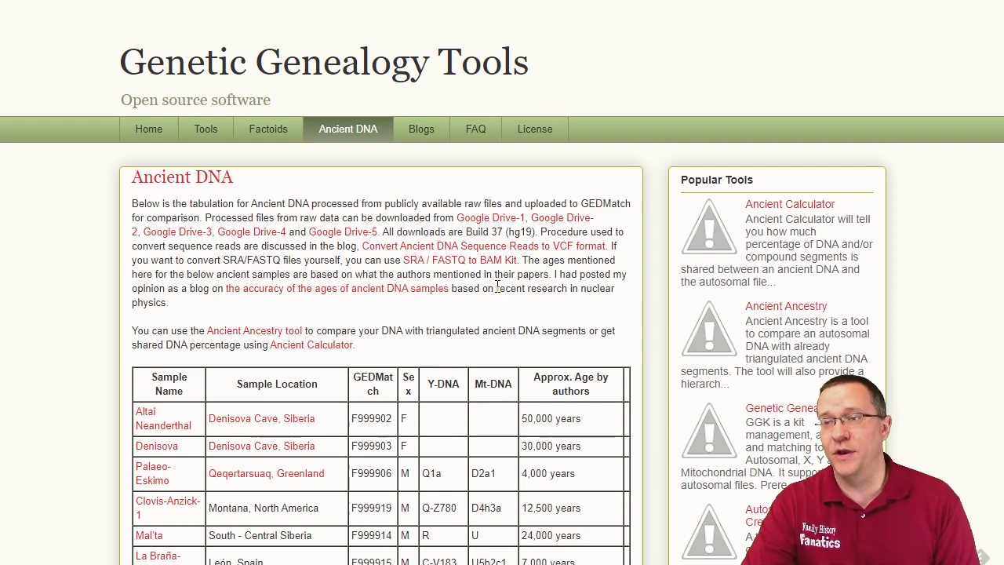
scroll(997, 74, down, 4)
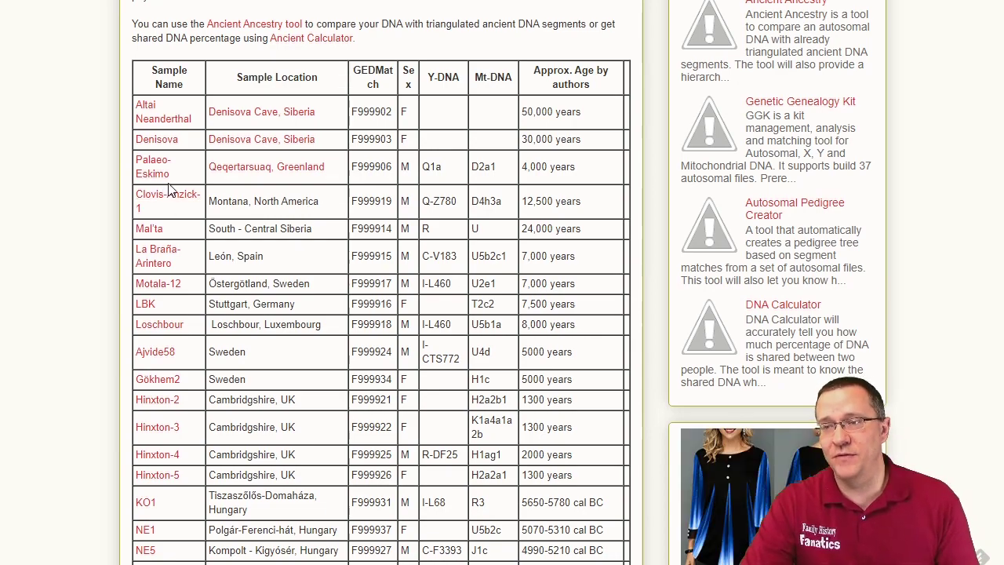
scroll(167, 188, down, 8)
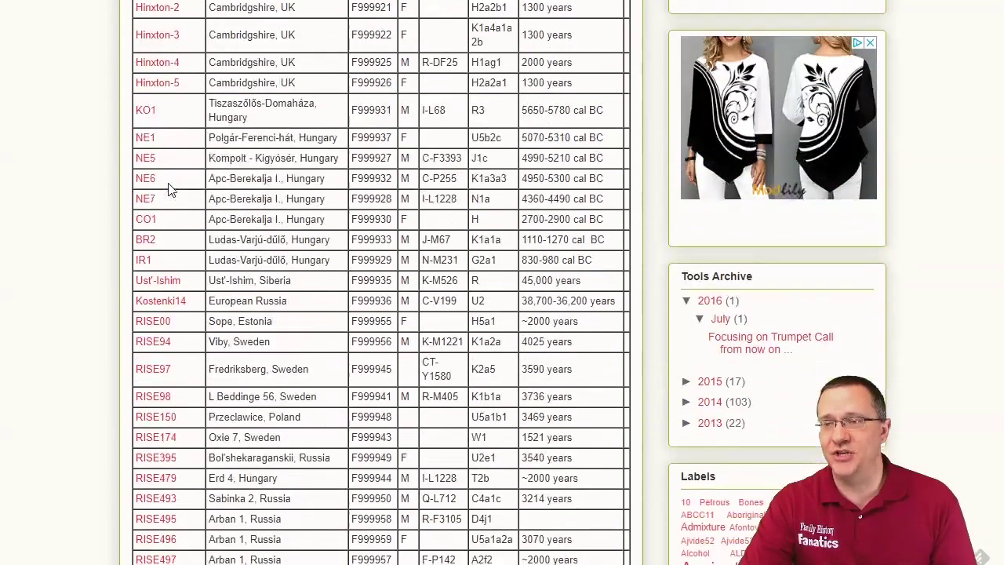
scroll(168, 188, down, 7)
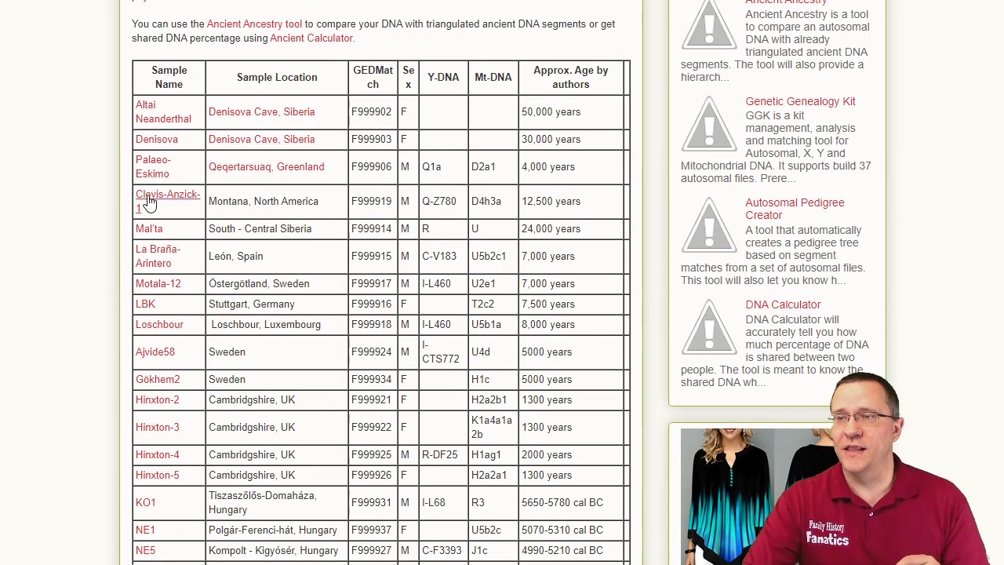
Step: Open the Clovis-Anzick-1 sample's post for kit F999919 and read down through it
click(175, 205)
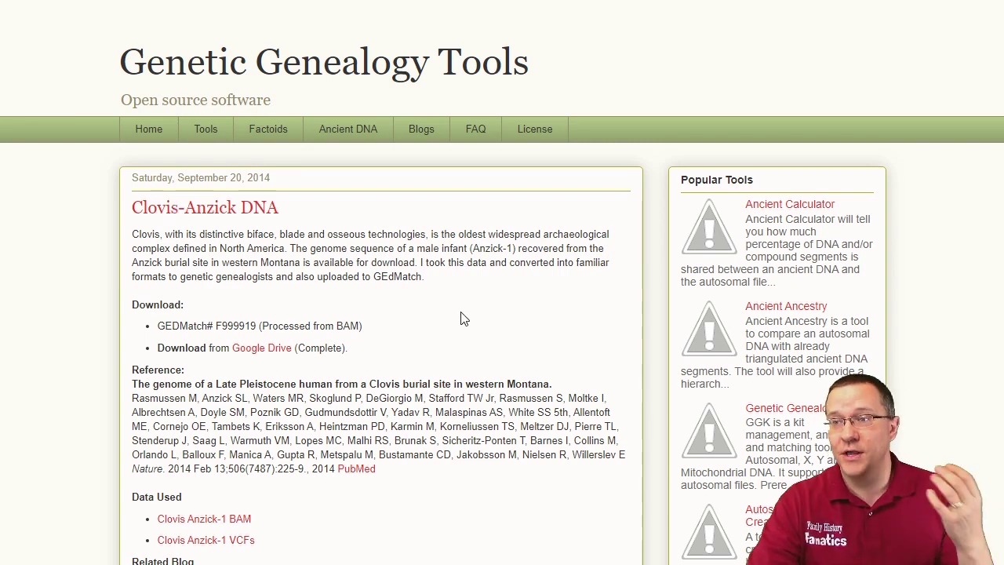
scroll(462, 318, down, 2)
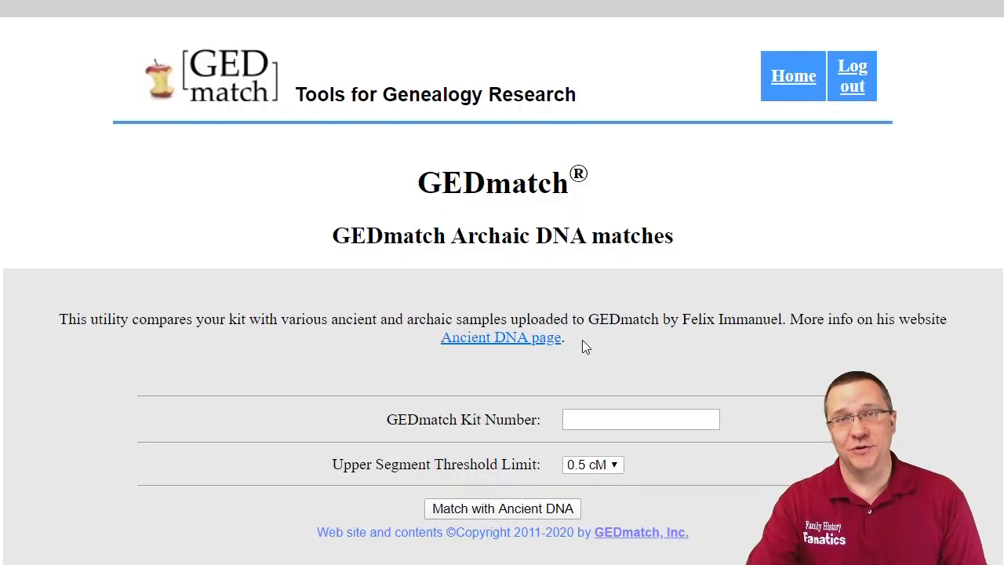
Step: Select the GEDmatch Kit Number field to begin entering the kit to compare
click(590, 421)
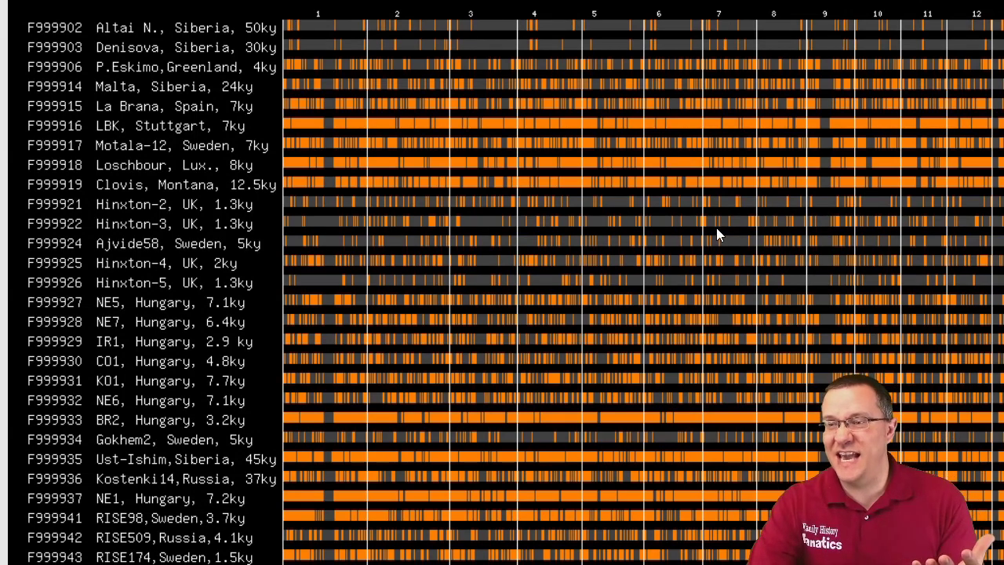
scroll(716, 228, down, 5)
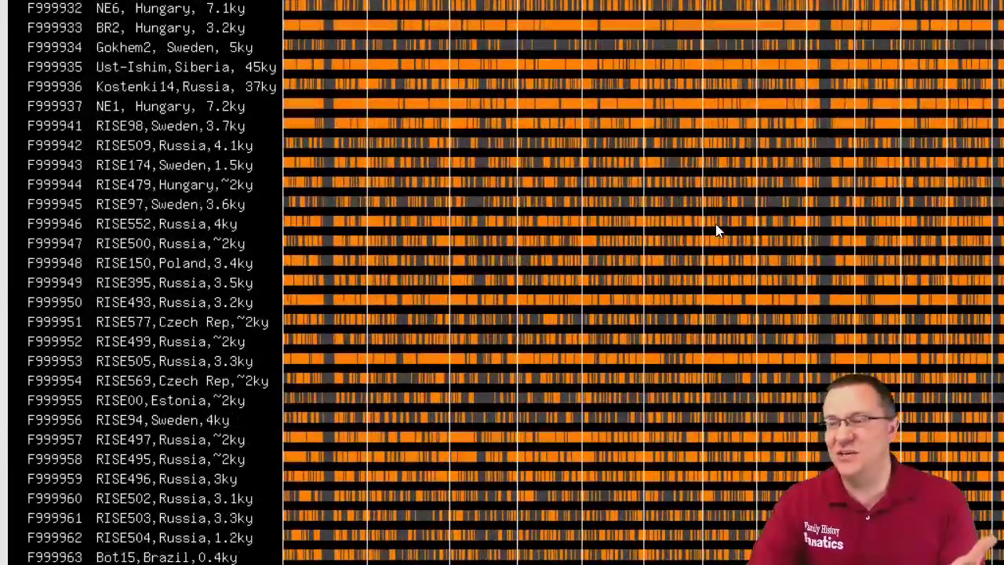
scroll(715, 225, down, 4)
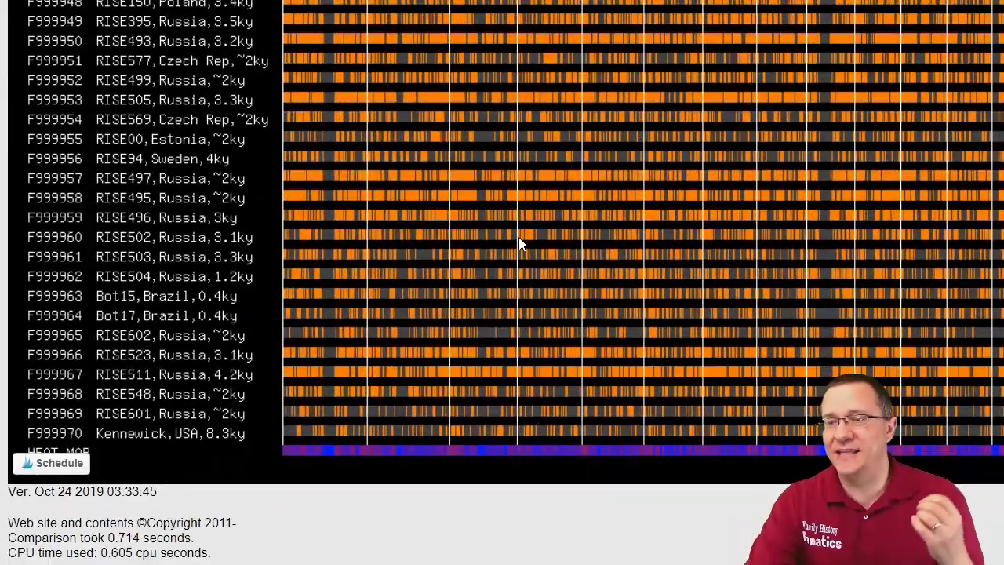
scroll(518, 237, up, 2)
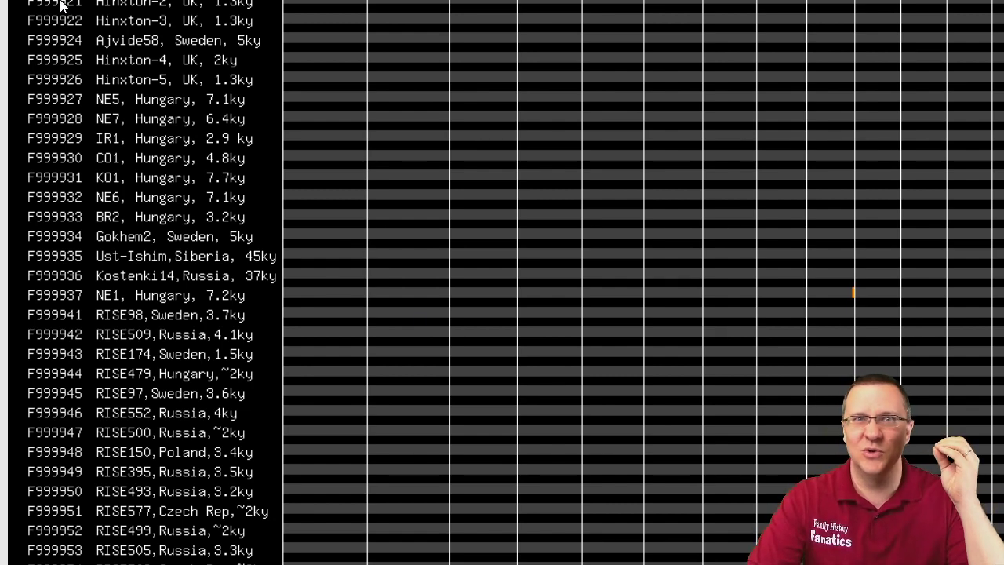
Step: Scroll back to the top of the second kit's Archaic DNA chart
scroll(41, 3, up, 3)
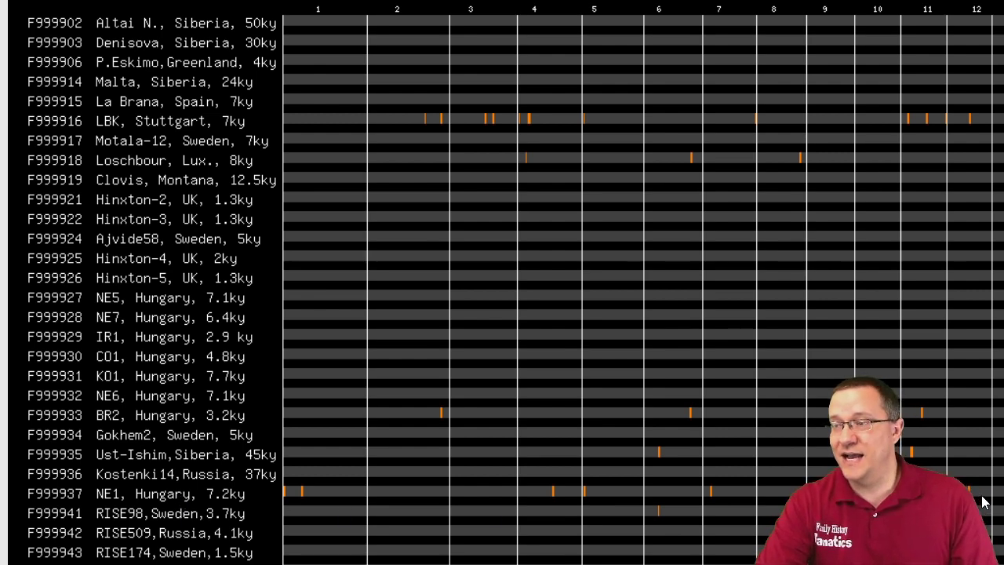
Step: Scroll through the chart's dense segments shared with LBK Stuttgart, Loschbour, BR2, Ust-Ishim and NE1
scroll(577, 325, down, 5)
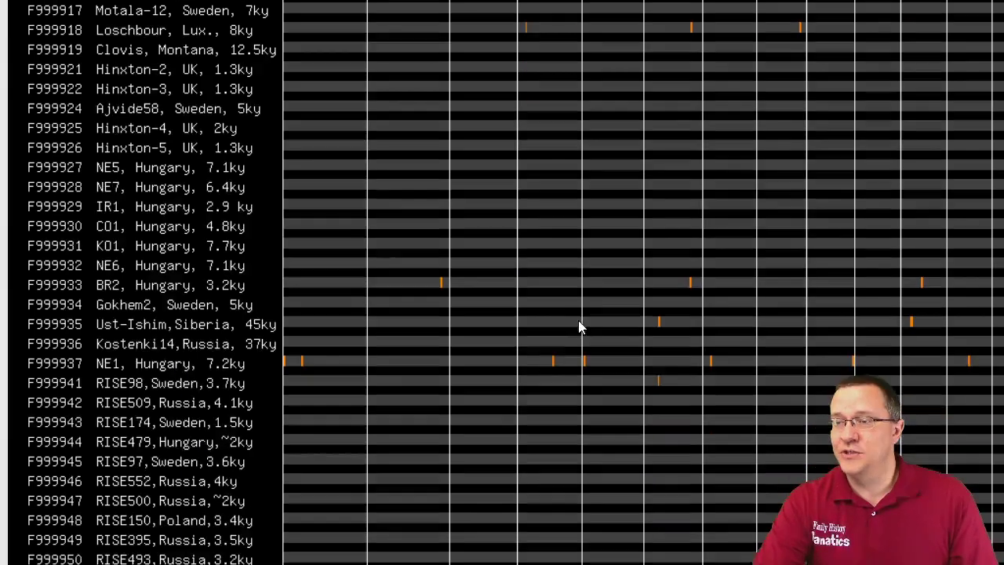
scroll(579, 321, down, 8)
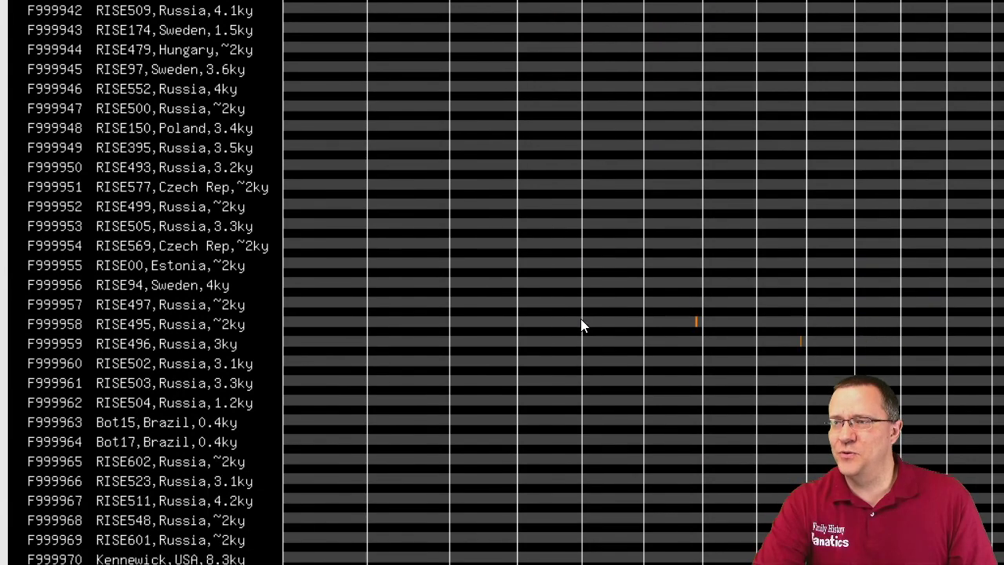
scroll(581, 322, down, 3)
scroll(581, 321, up, 8)
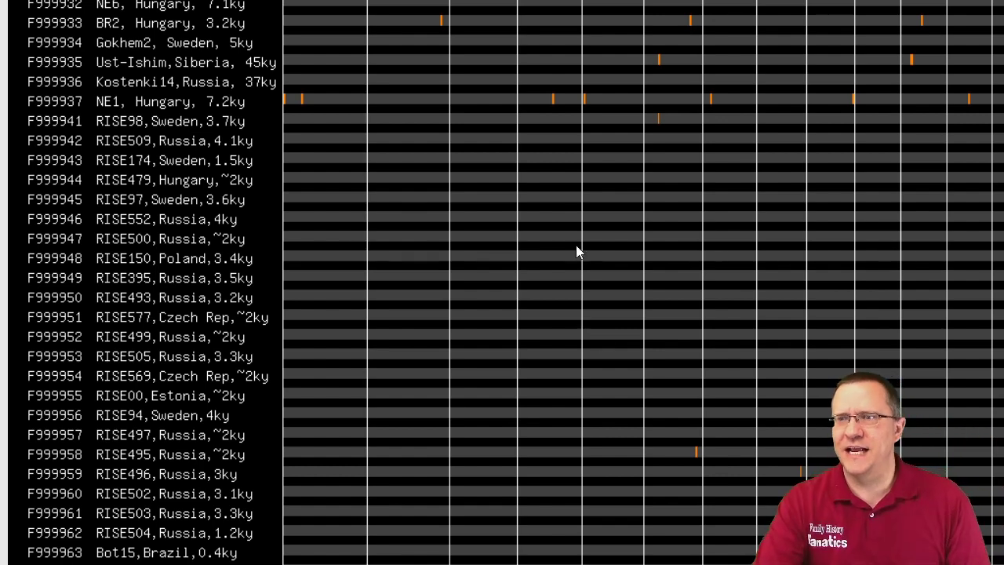
scroll(599, 294, up, 3)
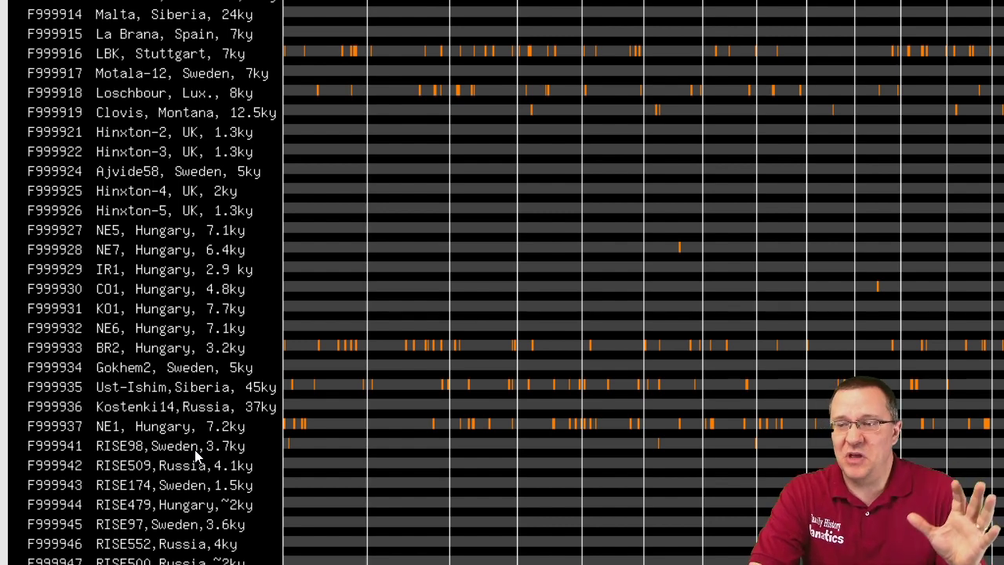
scroll(196, 454, down, 2)
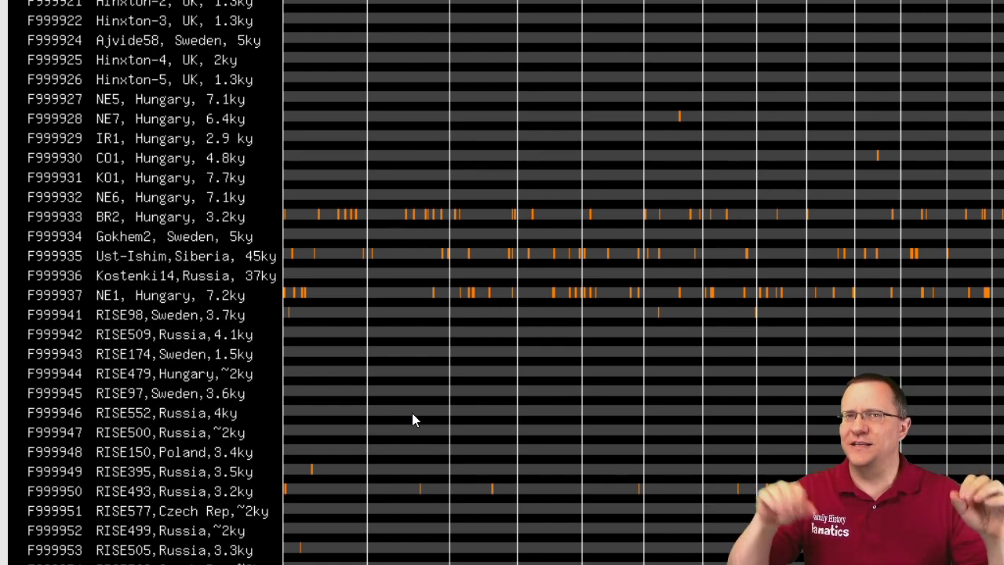
scroll(435, 410, up, 3)
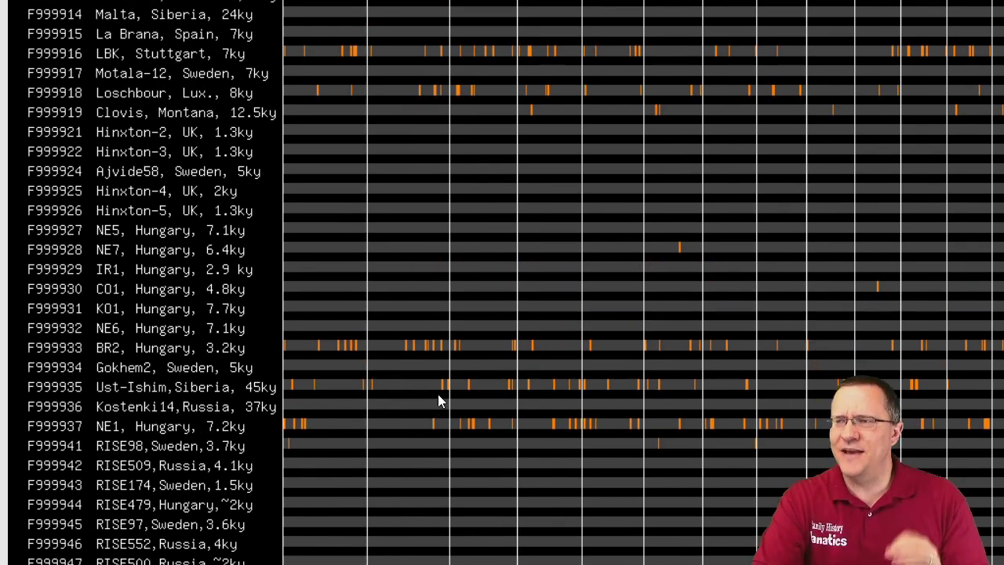
scroll(445, 364, up, 3)
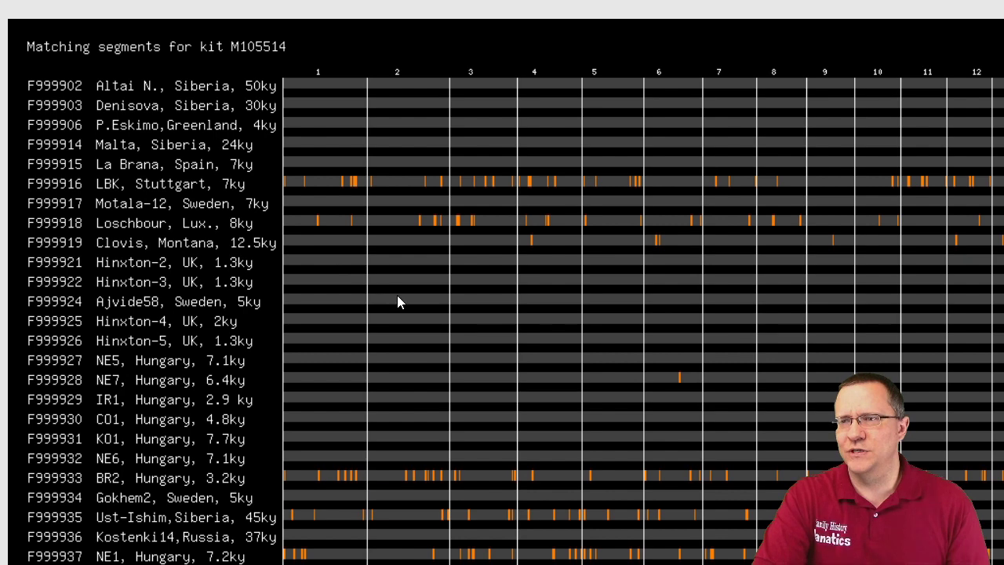
scroll(407, 303, down, 1)
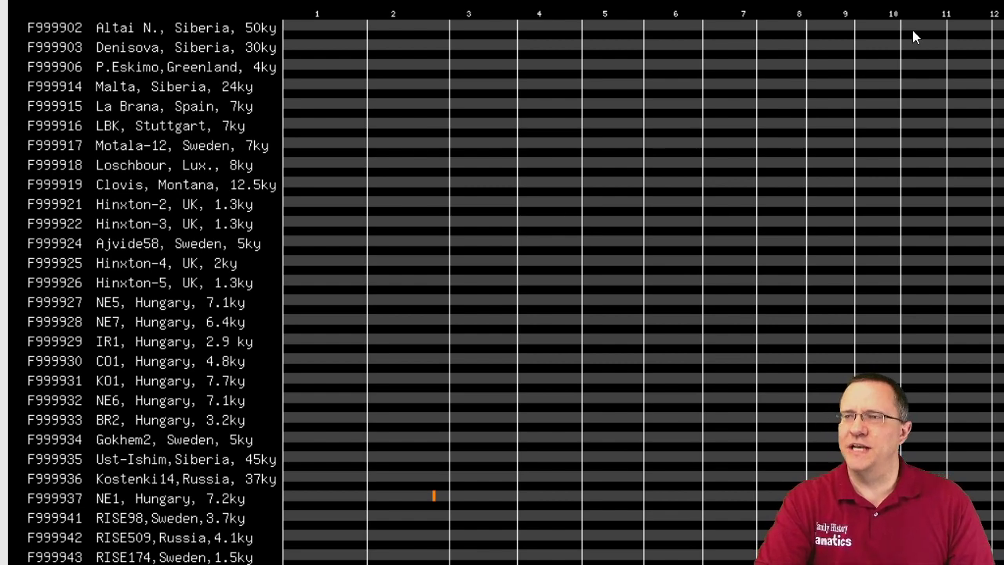
Step: Scroll through the first kit's Archaic DNA chart down to the heat map and back
scroll(882, 169, down, 5)
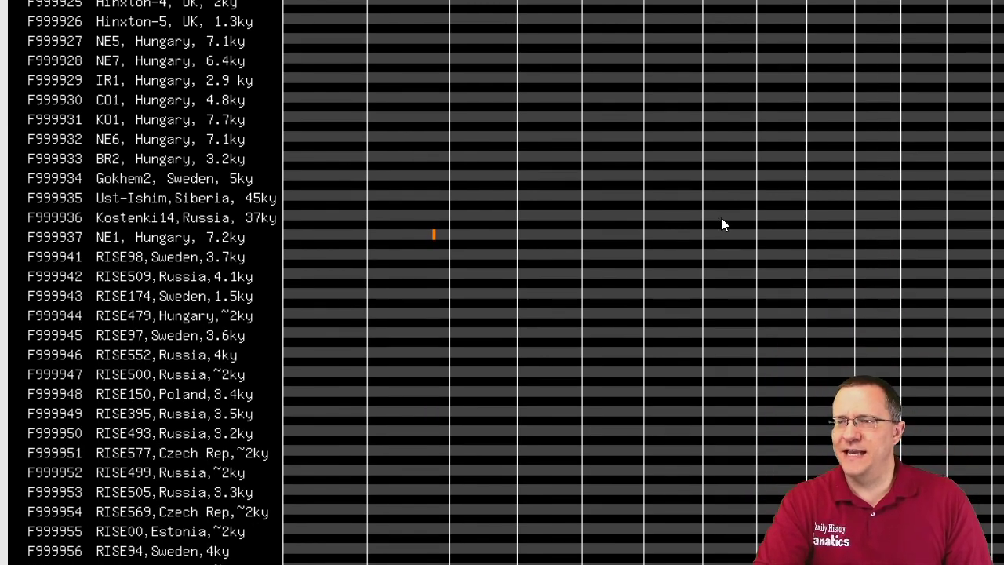
scroll(517, 251, down, 8)
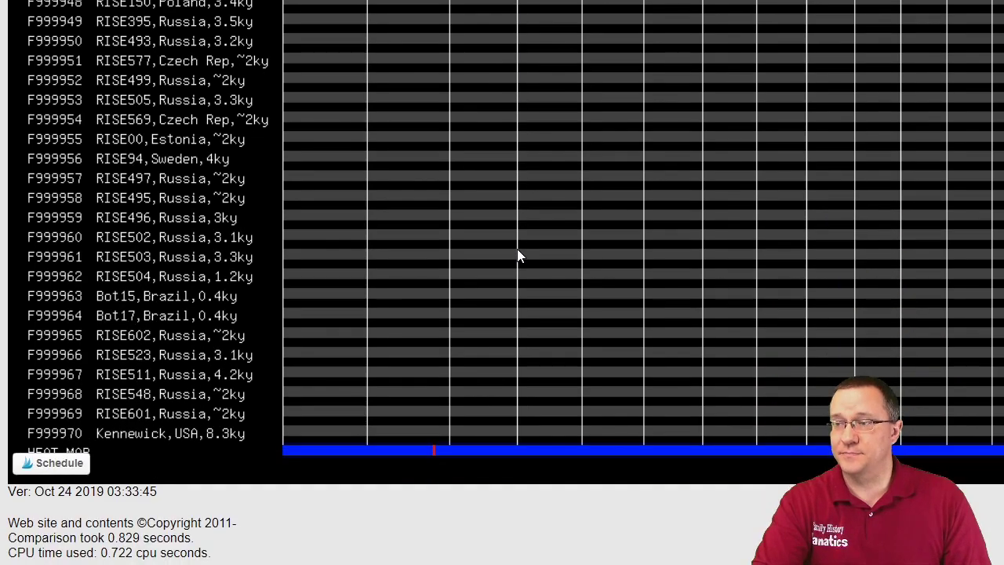
scroll(517, 249, up, 8)
scroll(516, 249, down, 3)
scroll(516, 249, down, 5)
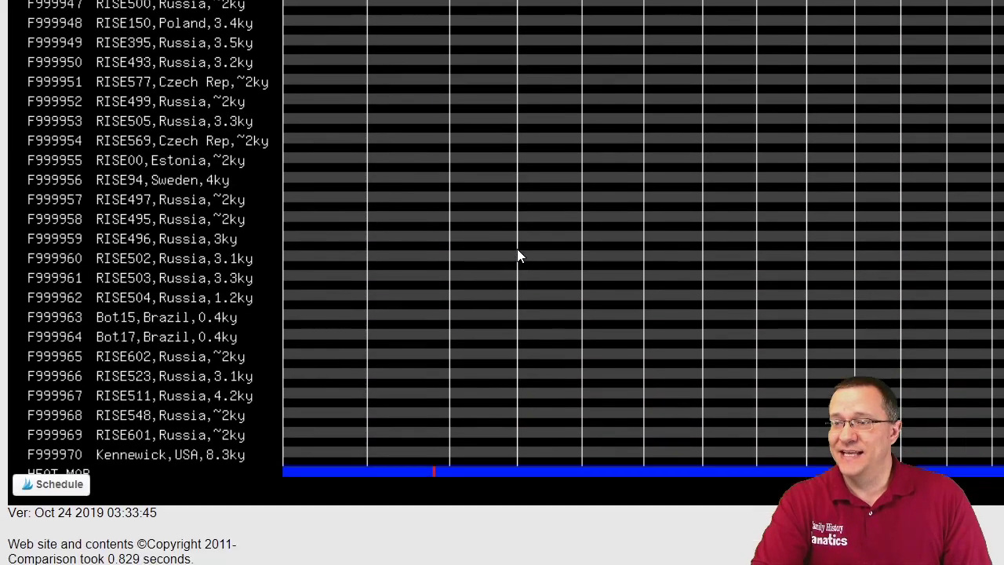
scroll(516, 256, up, 10)
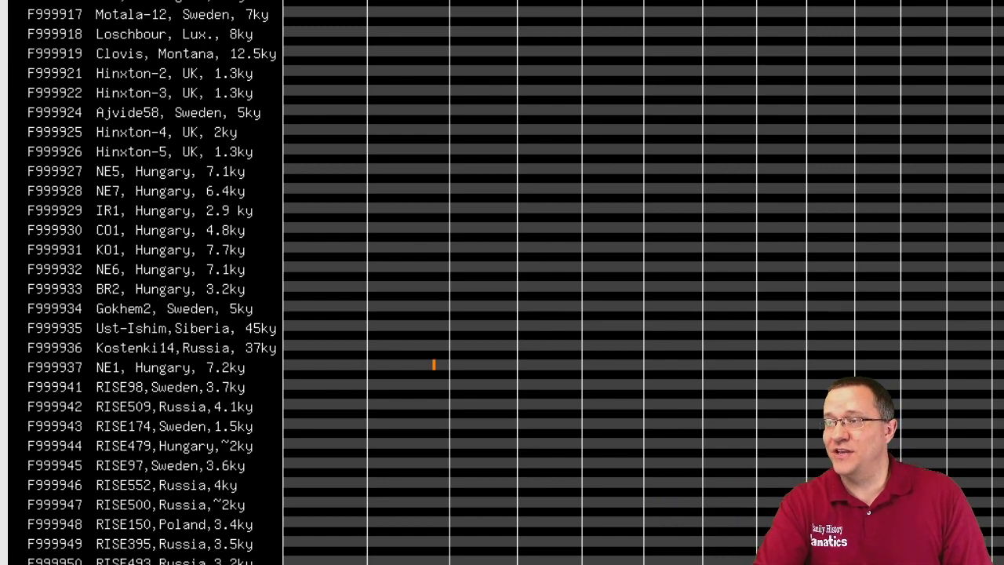
scroll(502, 282, up, 3)
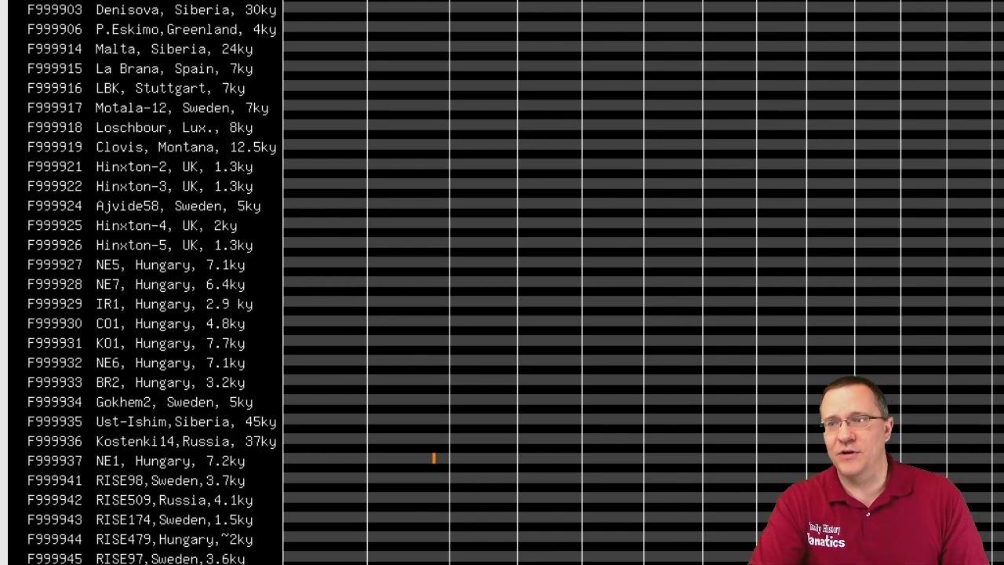
Step: Scroll through the second kit's chart, densest against Clovis, Montana
scroll(502, 283, down, 7)
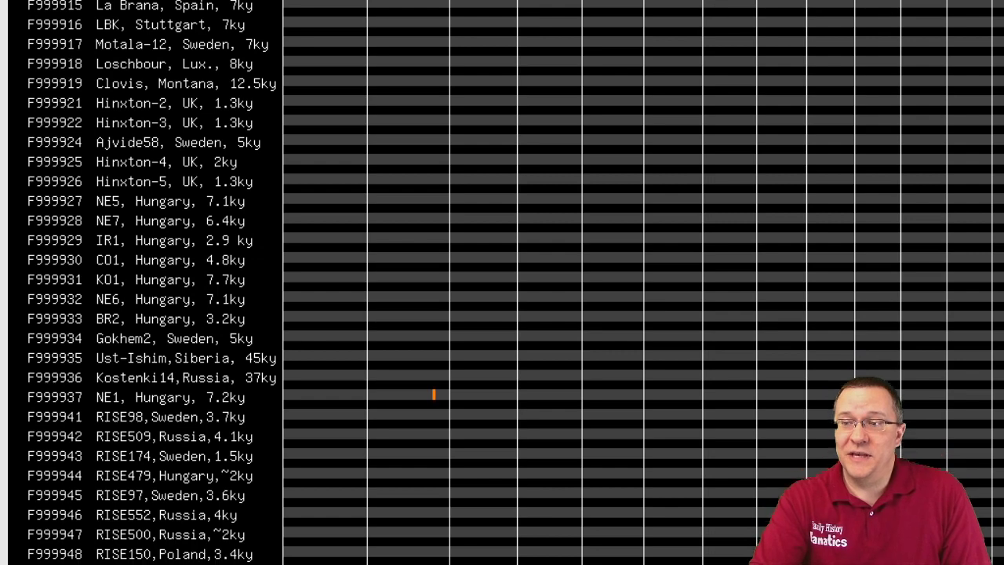
scroll(1000, 310, down, 10)
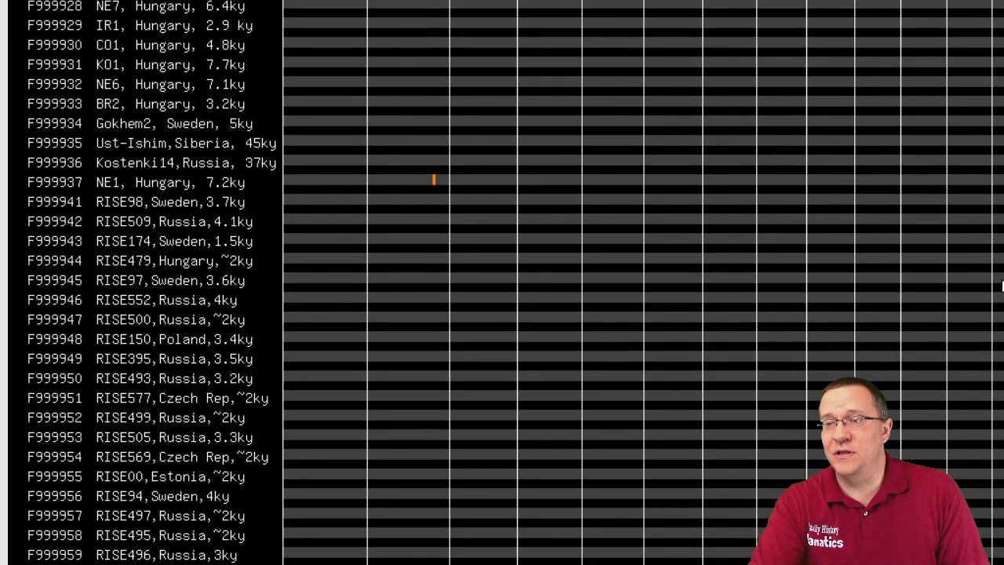
scroll(1001, 311, down, 3)
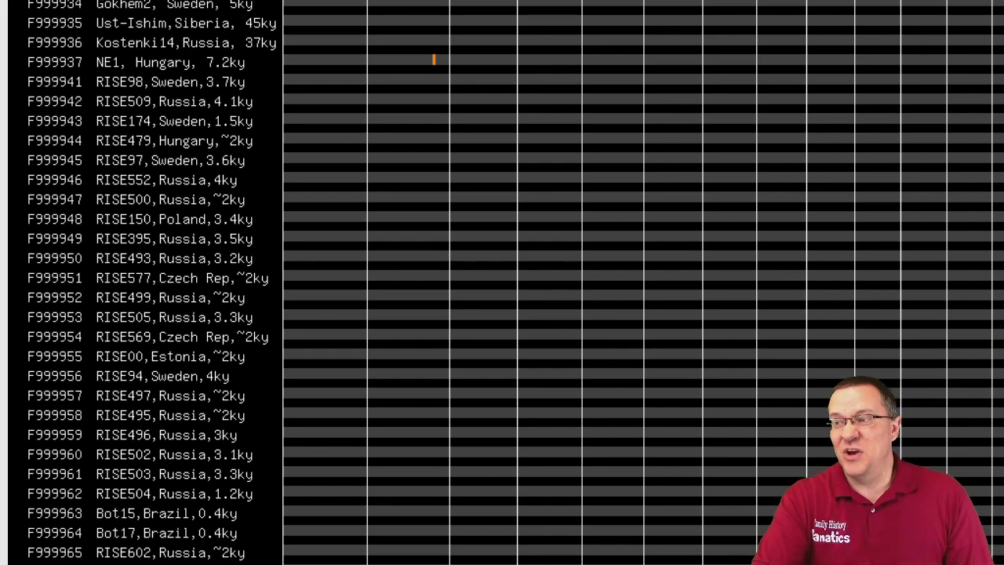
scroll(502, 282, down, 5)
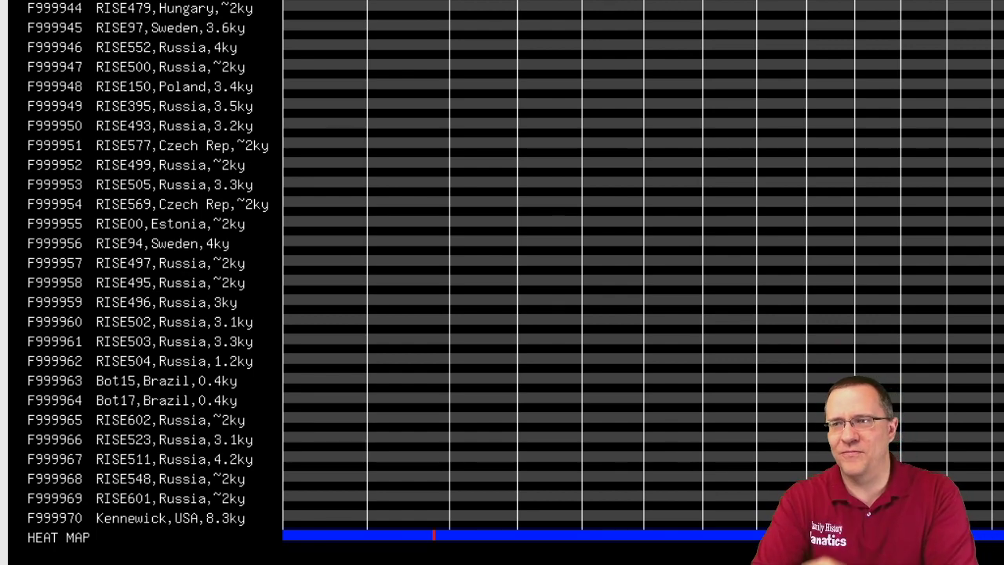
scroll(767, 361, up, 5)
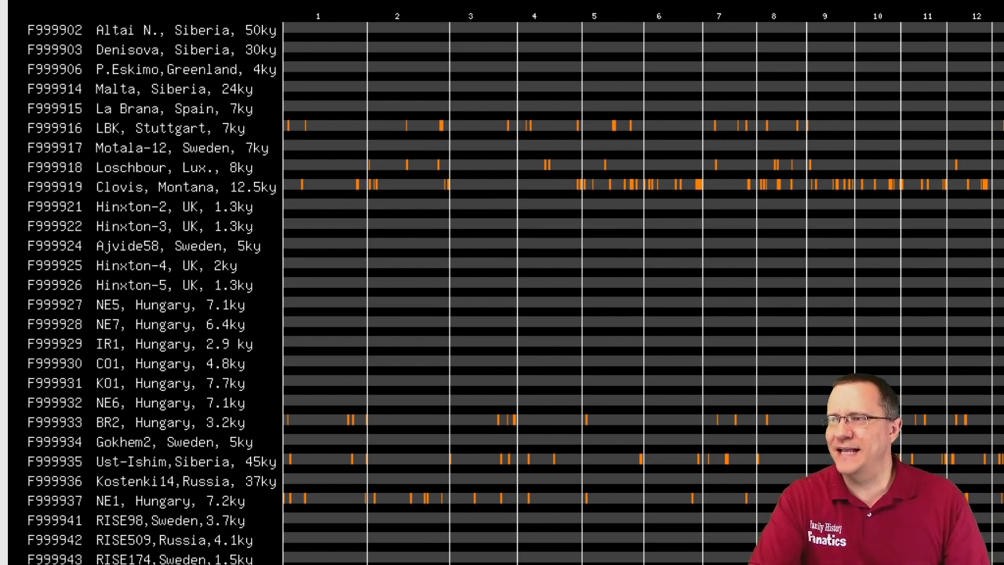
scroll(501, 282, down, 5)
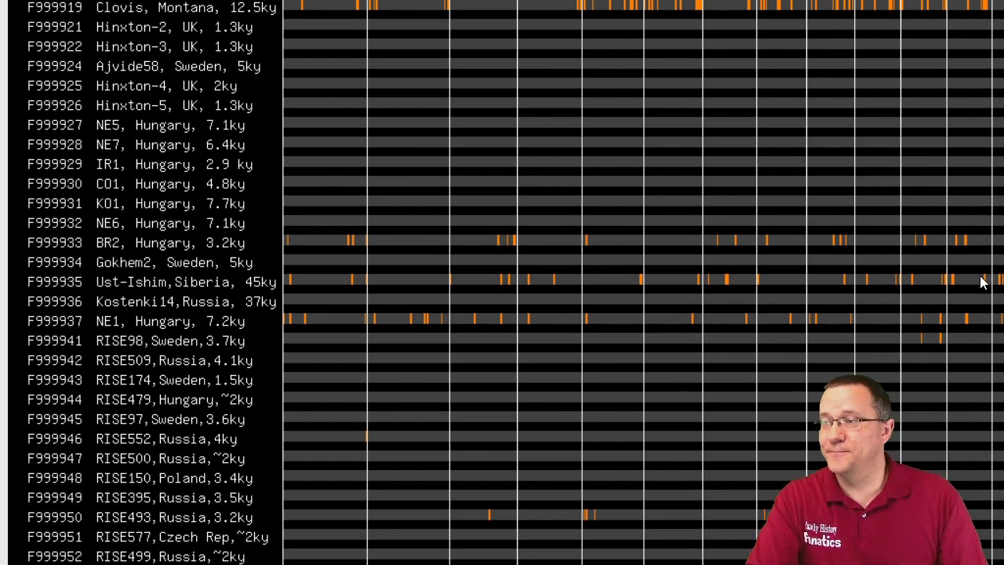
Step: Scroll down to the heat map at the bottom of the Archaic DNA chart, then back up
scroll(1000, 345, down, 6)
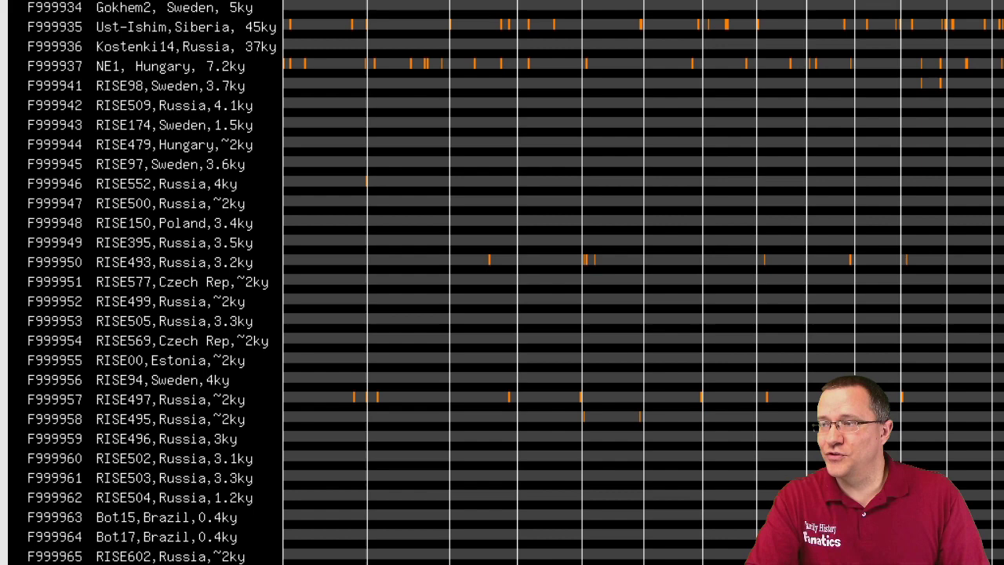
scroll(999, 345, down, 1)
scroll(999, 345, down, 4)
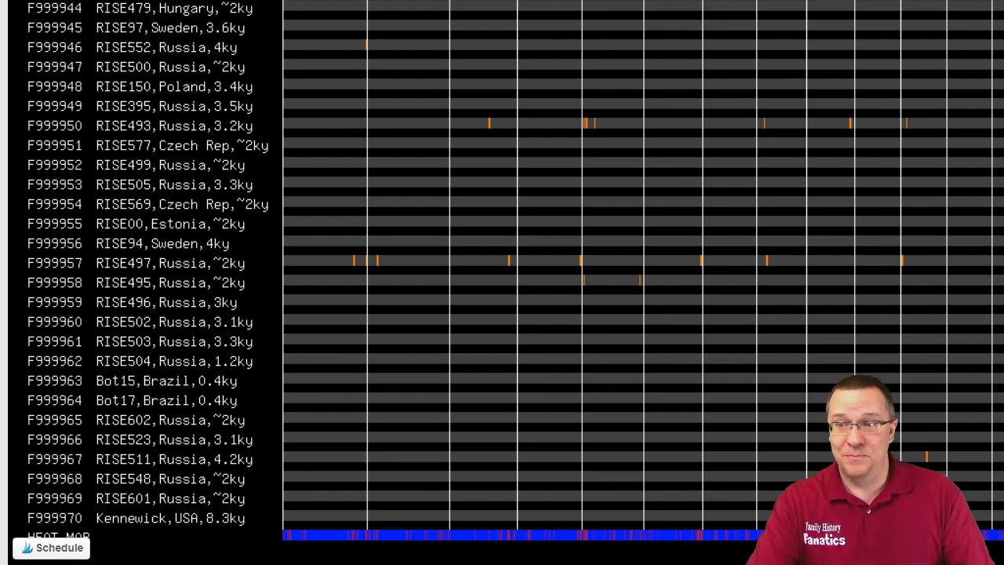
scroll(999, 234, up, 7)
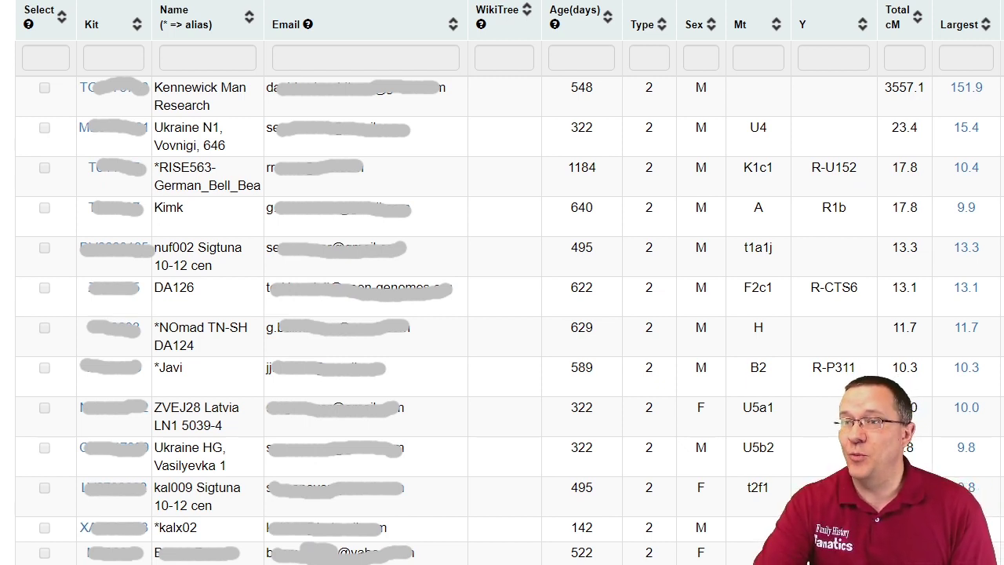
Step: Underline the Kennewick Man Research entry and circle its 3557.1 cM total
drag(171, 123, 248, 112)
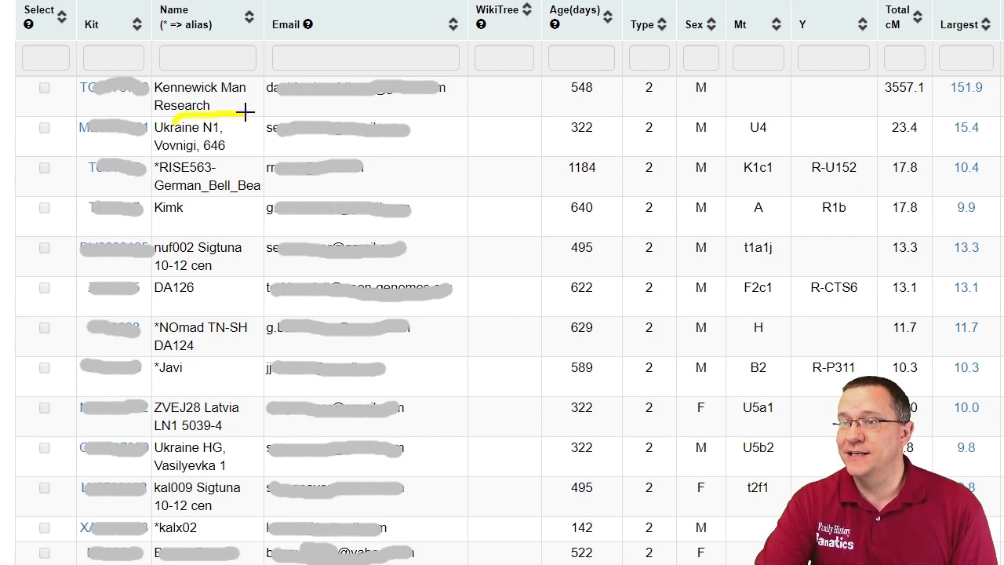
mouse_move(894, 110)
mouse_down()
mouse_move(927, 94)
mouse_move(889, 71)
mouse_move(899, 107)
mouse_up()
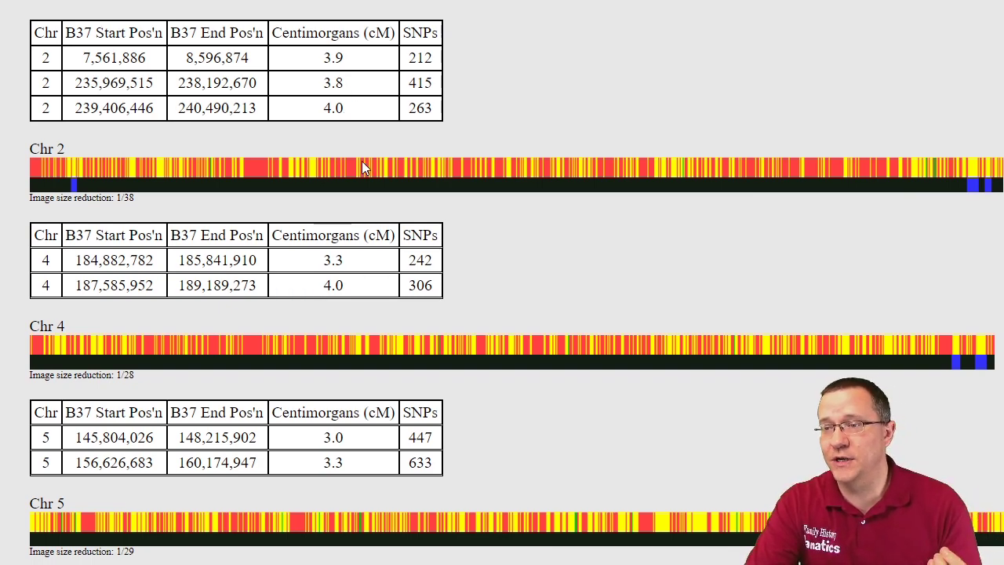
scroll(383, 250, down, 6)
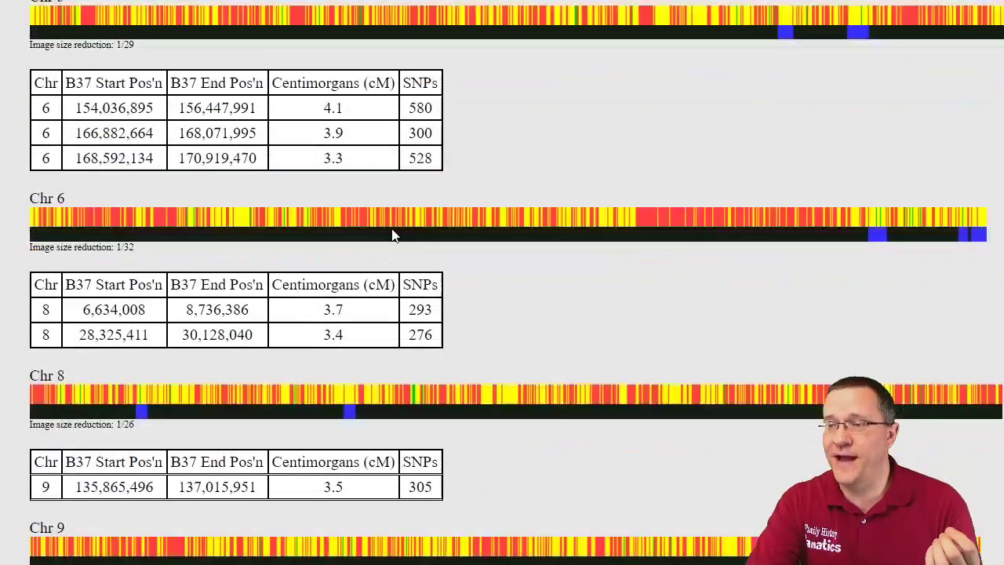
scroll(393, 235, down, 1)
scroll(427, 157, down, 8)
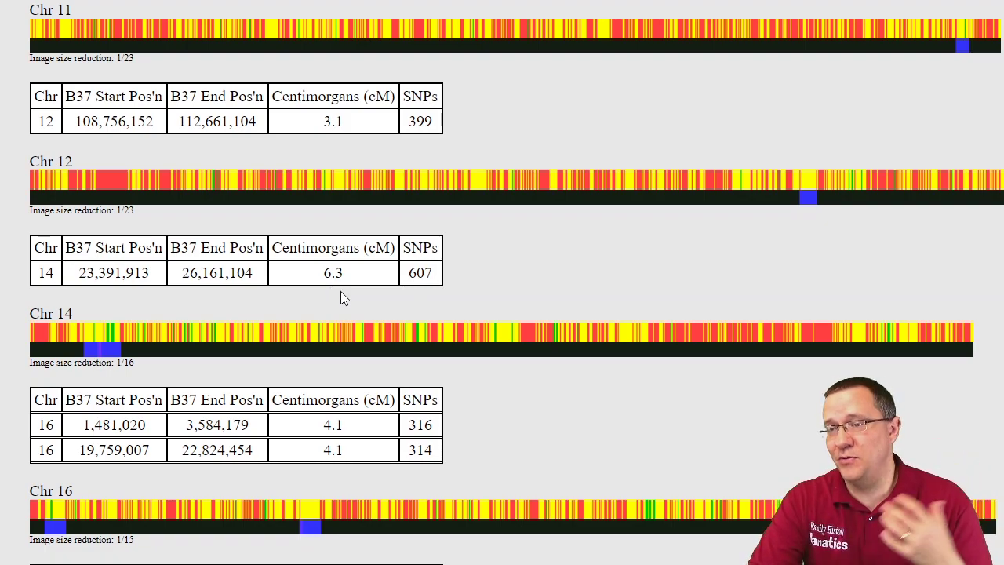
scroll(340, 291, down, 3)
scroll(346, 296, down, 5)
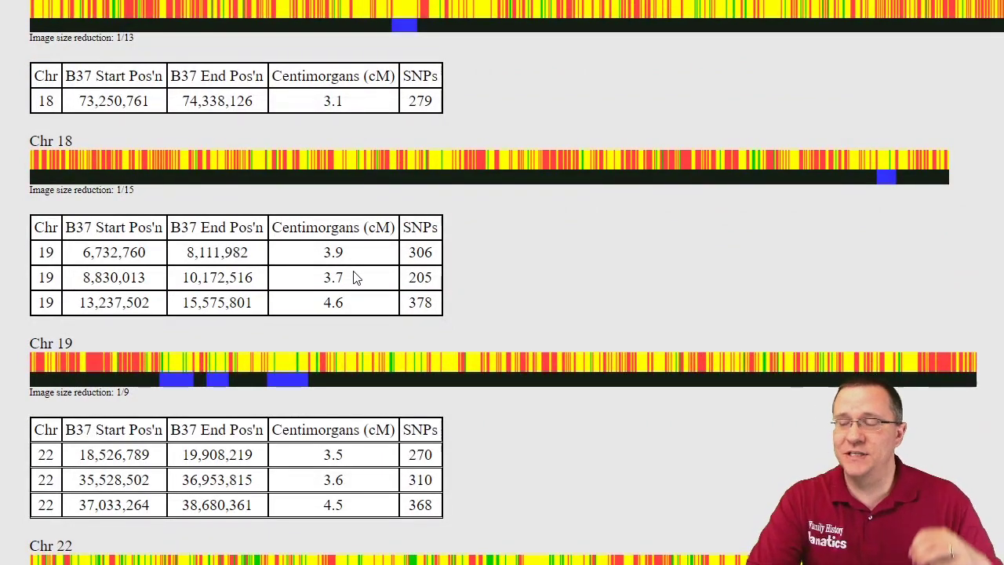
scroll(354, 277, down, 5)
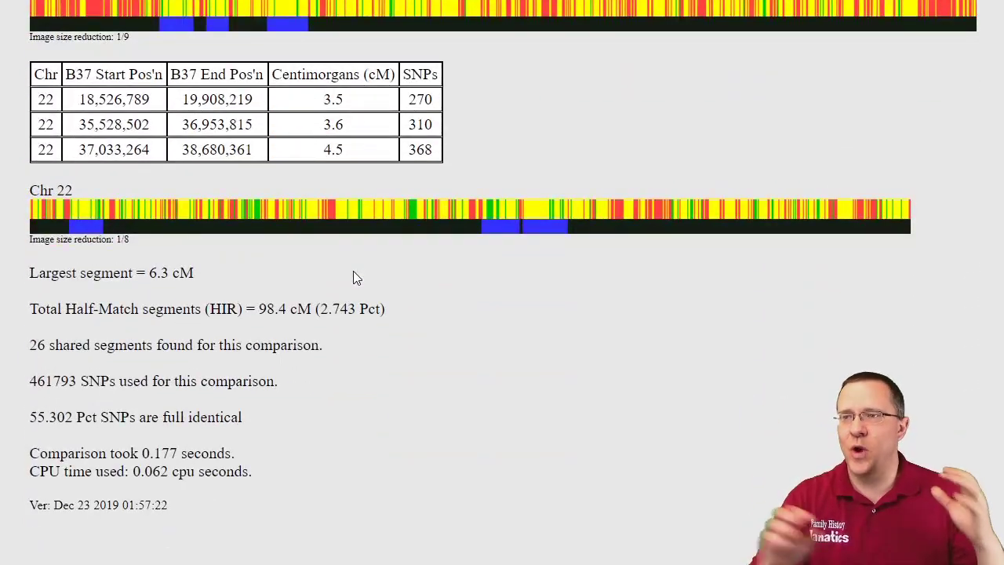